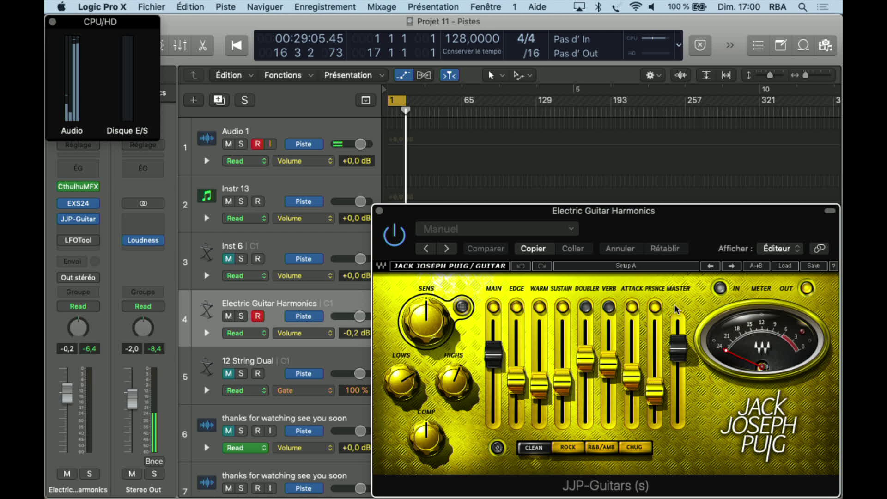
- Browse the JJP-Guitars factory presets on the Electric Guitar Harmonics track and play the project from the beginning
left_click(559, 229)
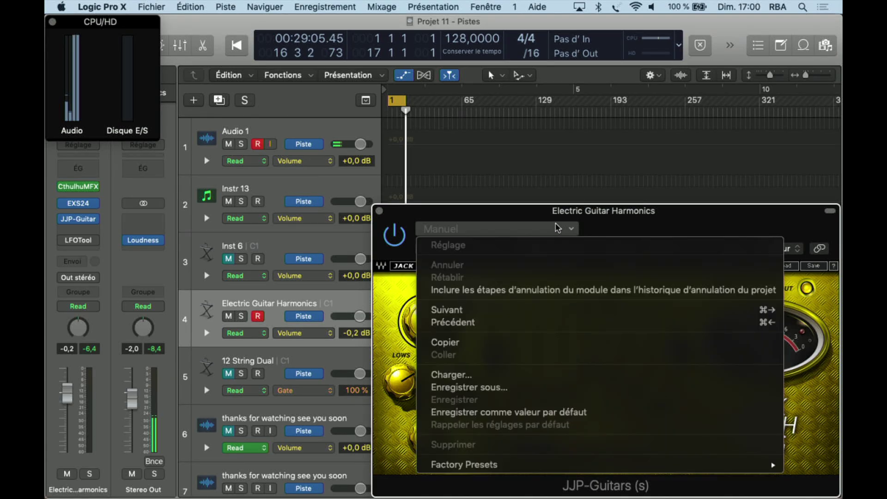
mouse_move(501, 472)
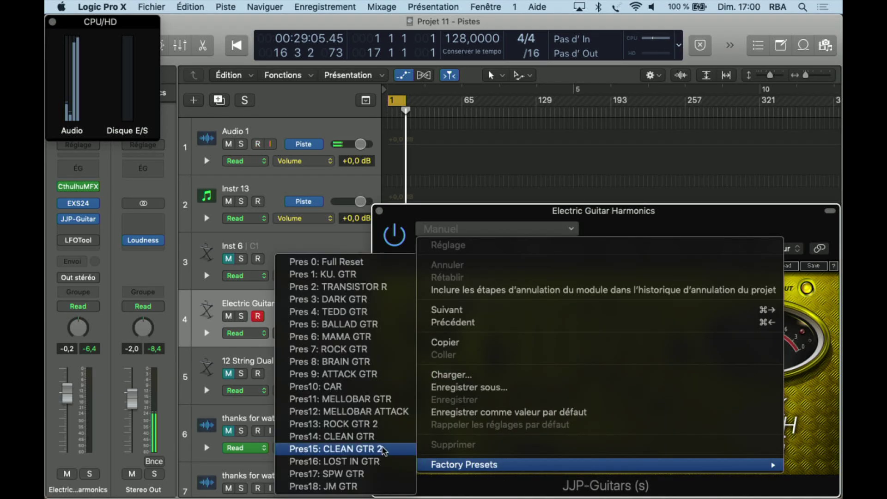
left_click(382, 449)
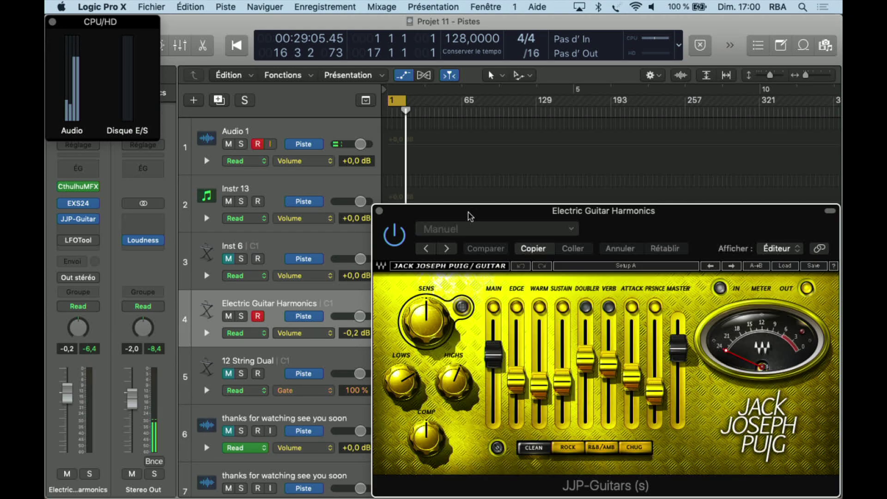
key("Return")
key("space")
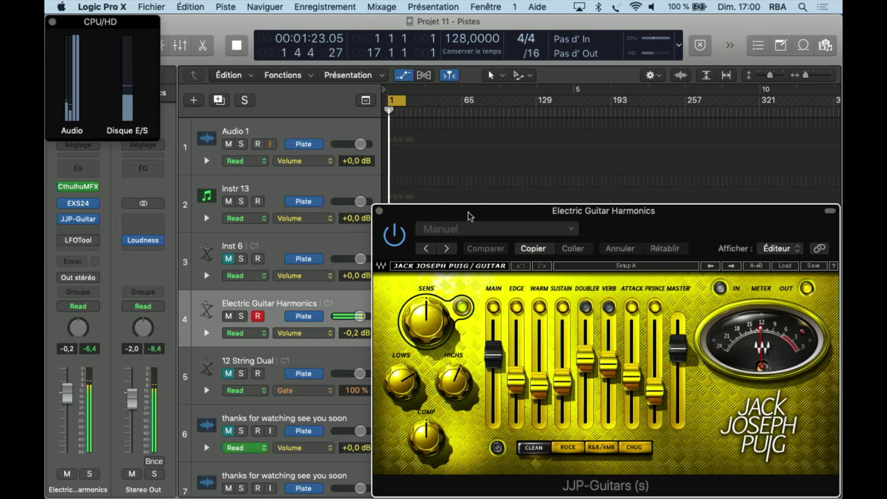
- Audition the Full Reset and KU. GTR presets during playback, comparing the sound with the plug-in active and bypassed
left_click(448, 249)
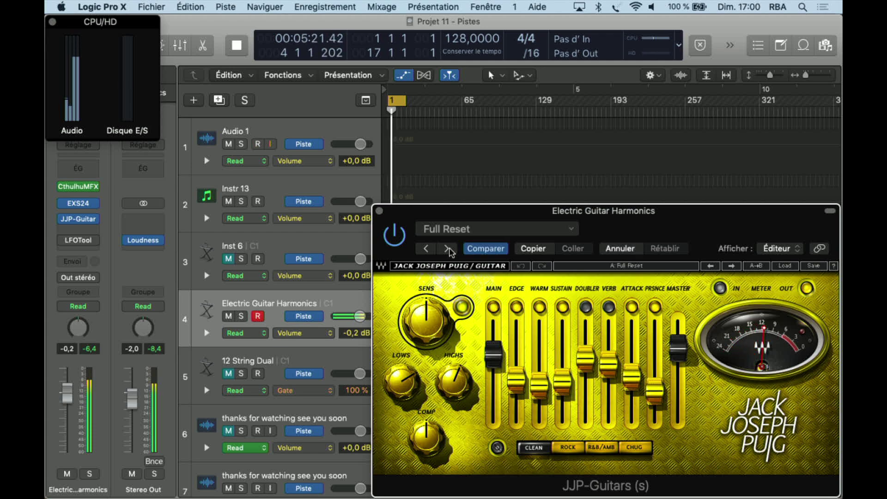
left_click(394, 234)
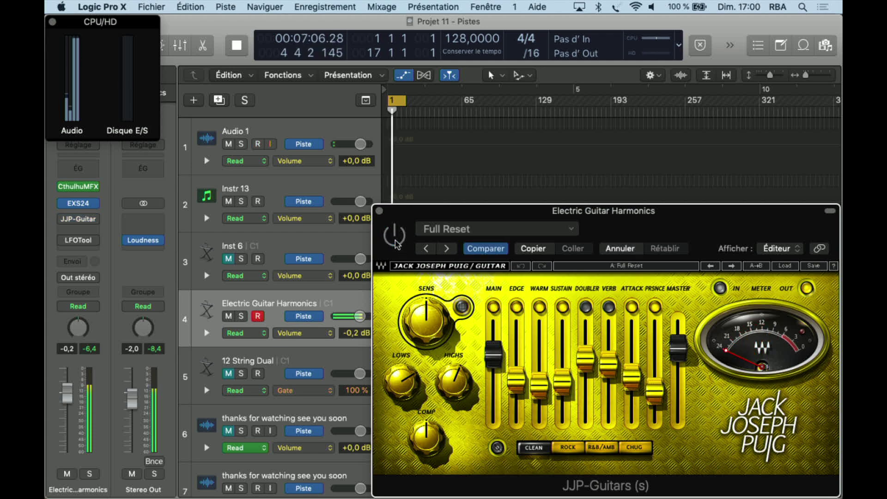
left_click(445, 249)
left_click(396, 238)
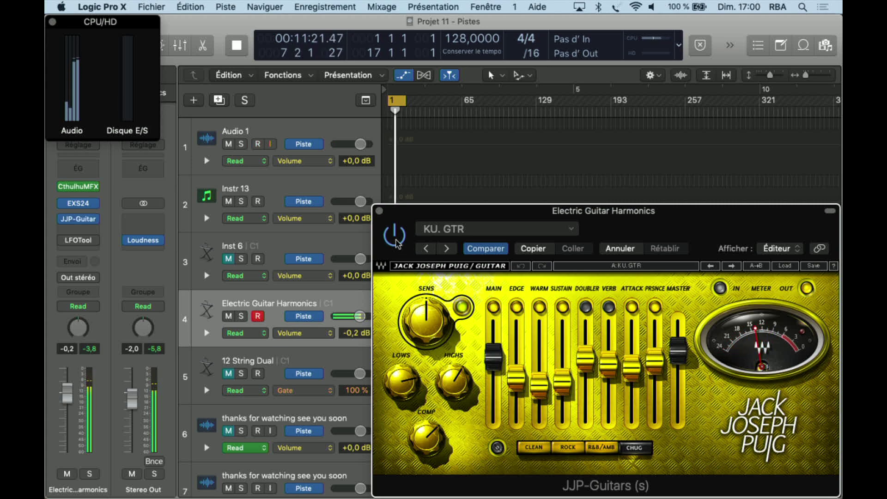
left_click(395, 238)
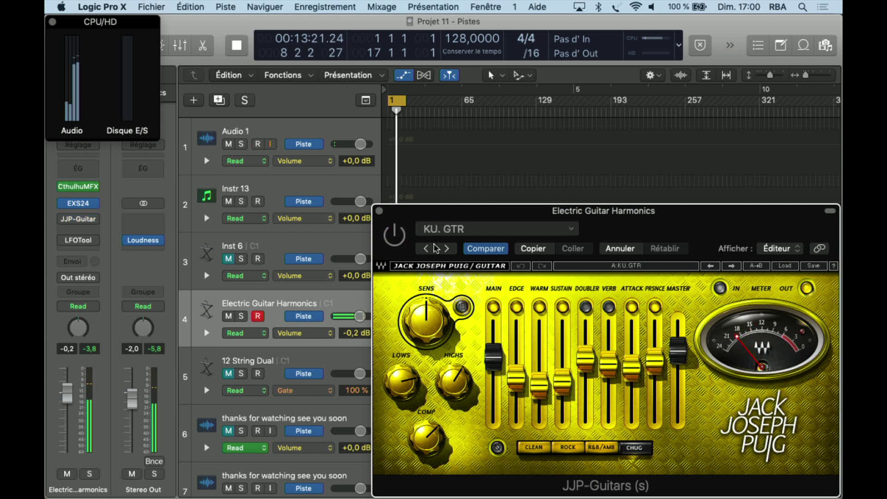
- Audition the TRANSISTOR R and DARK GTR presets, switching the plug-in on and off for each
left_click(445, 249)
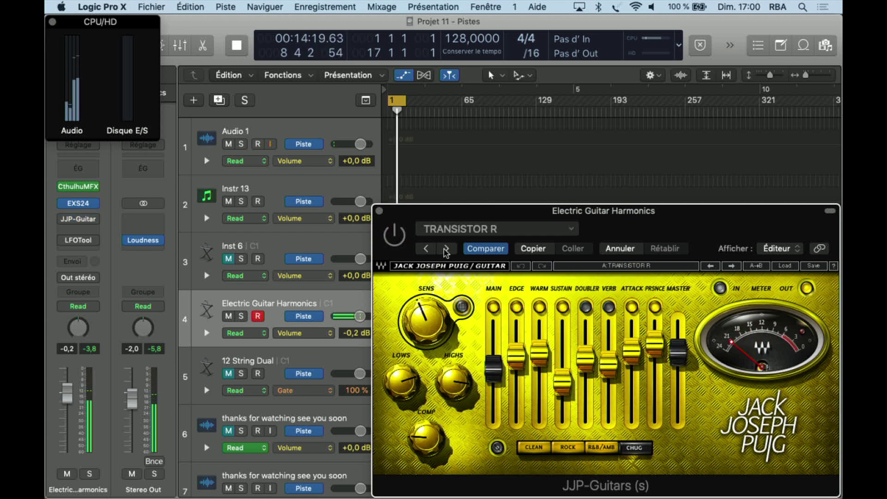
left_click(395, 238)
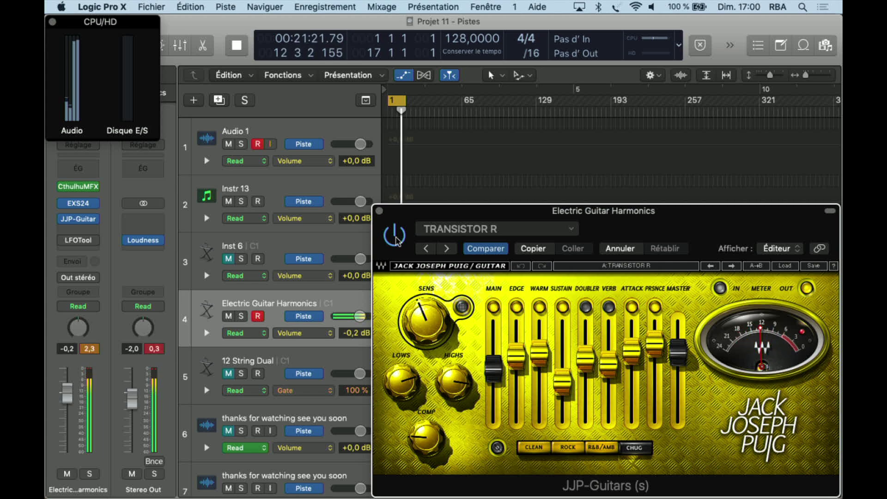
left_click(395, 238)
left_click(446, 248)
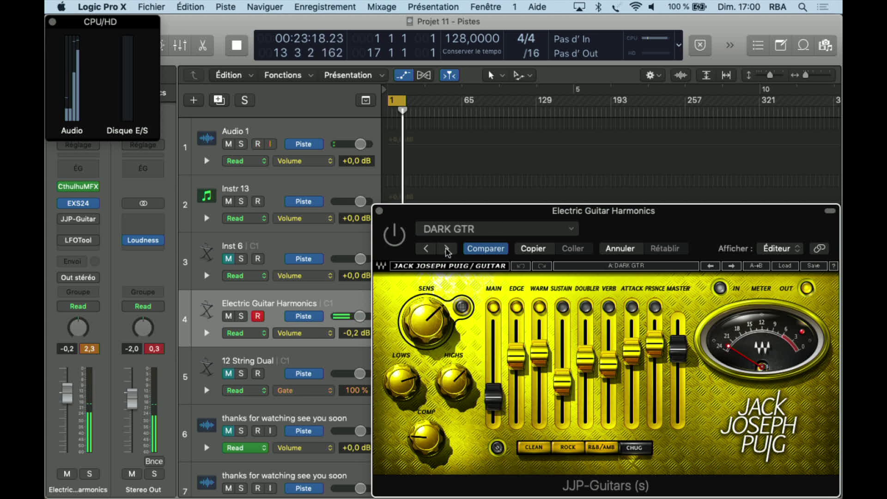
left_click(396, 241)
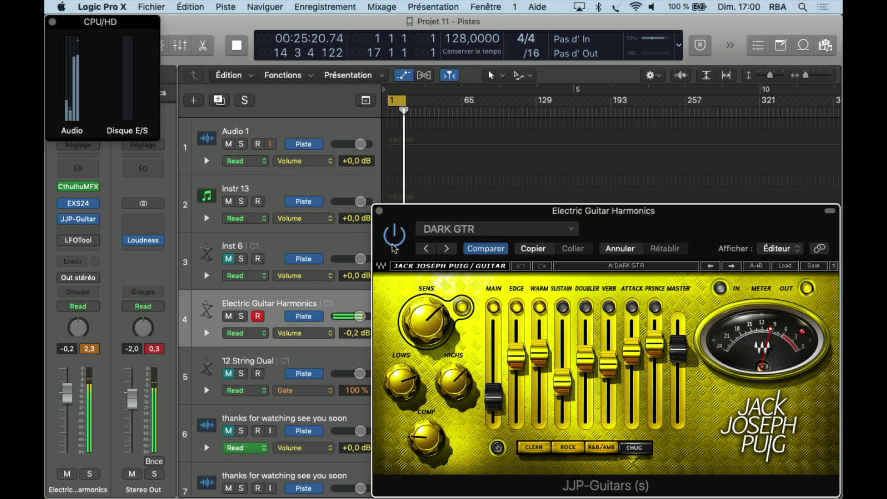
left_click(395, 240)
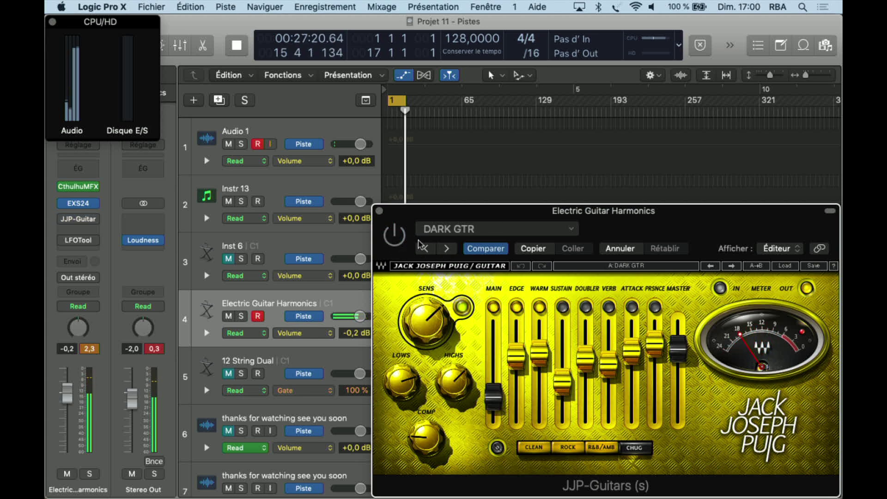
- Audition the TEDD GTR and BALLAD GTR presets against the bypassed guitar signal
left_click(447, 249)
left_click(396, 241)
key("Return")
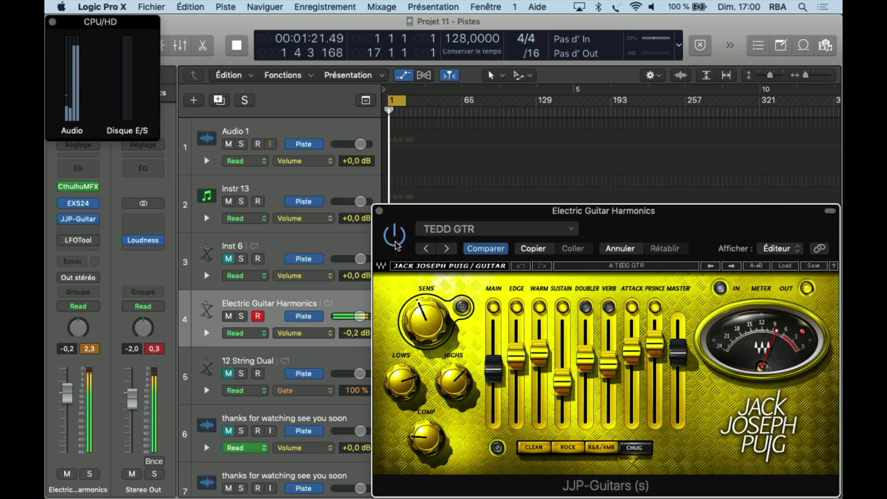
left_click(396, 245)
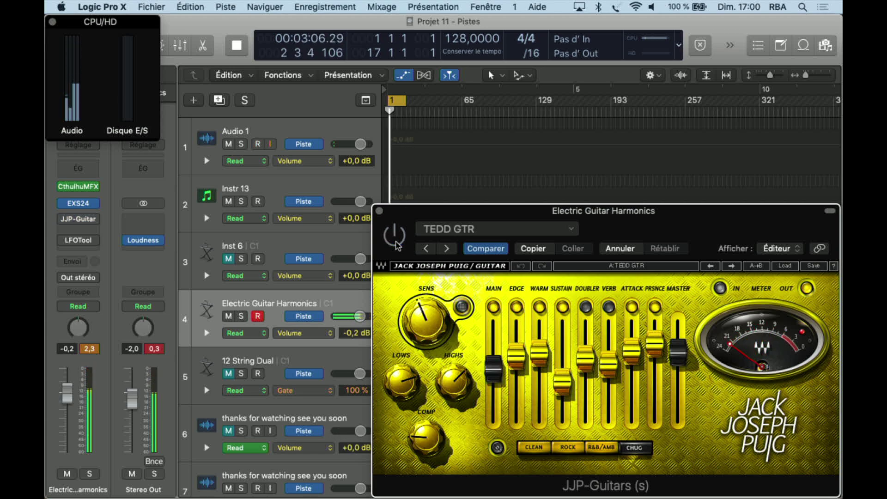
left_click(446, 248)
left_click(391, 245)
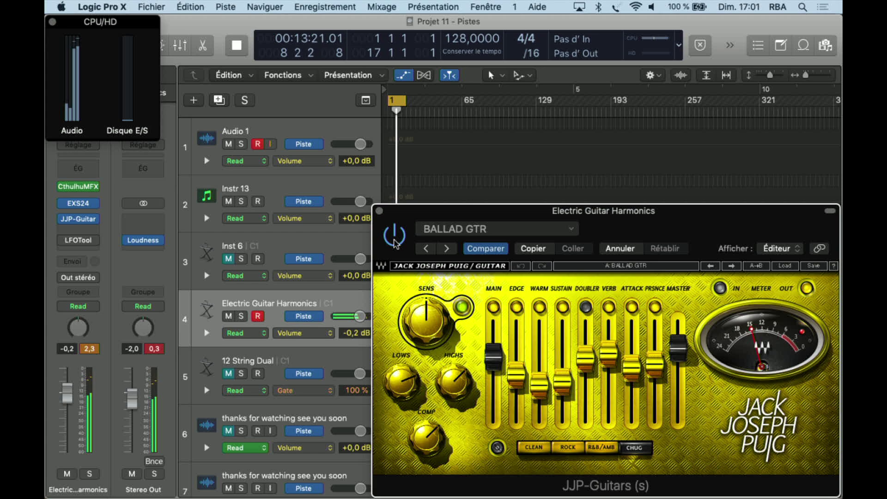
- Audition the MAMA GTR and ROCK GTR presets, toggling the plug-in's bypass to compare each
left_click(445, 248)
left_click(397, 241)
left_click(397, 242)
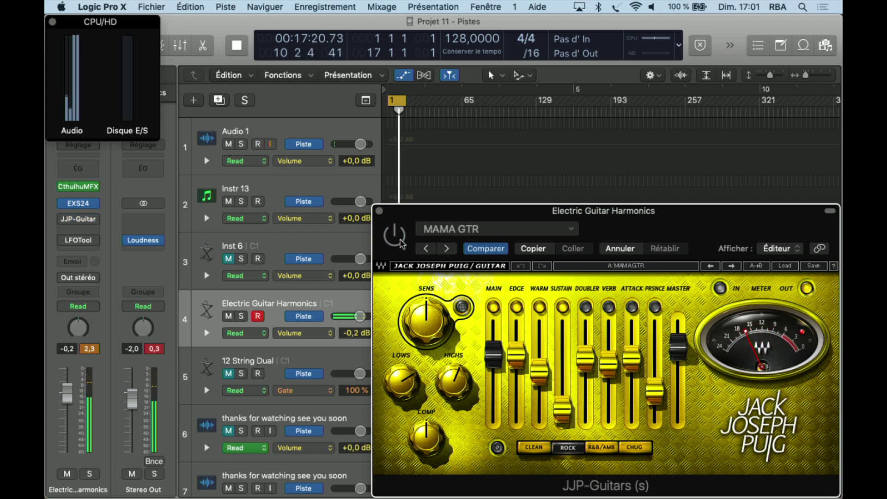
left_click(445, 248)
left_click(396, 245)
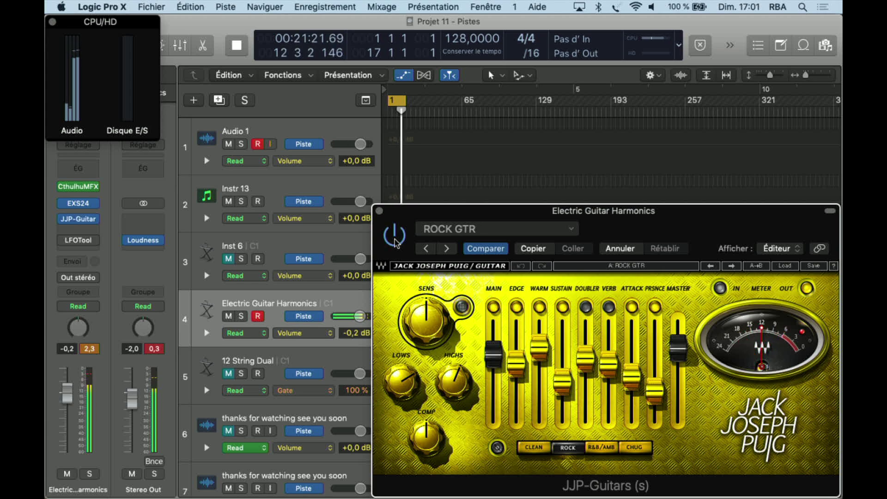
left_click(395, 238)
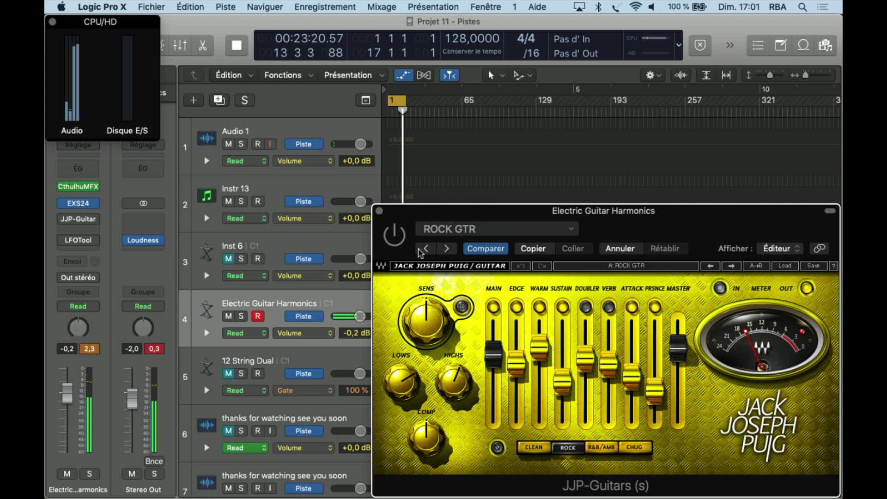
- Audition the BRAIN GTR and ATTACK GTR presets, comparing each with the plug-in bypassed
left_click(447, 249)
left_click(395, 238)
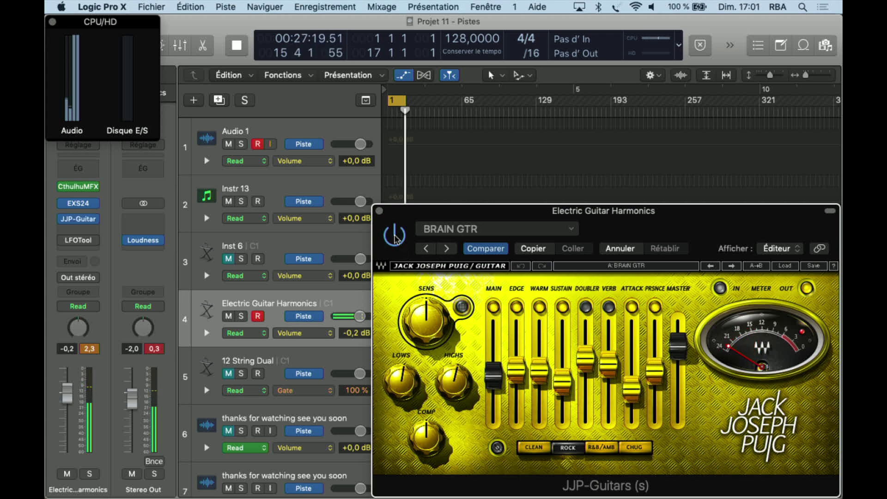
left_click(396, 239)
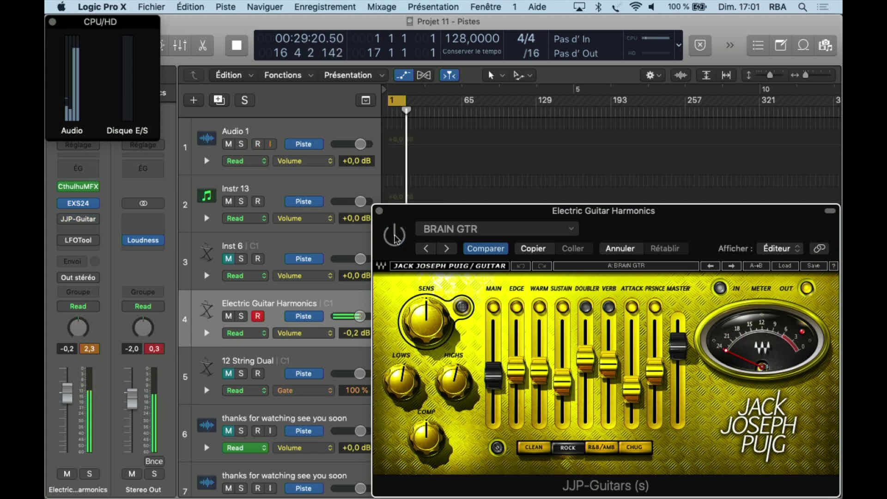
left_click(446, 249)
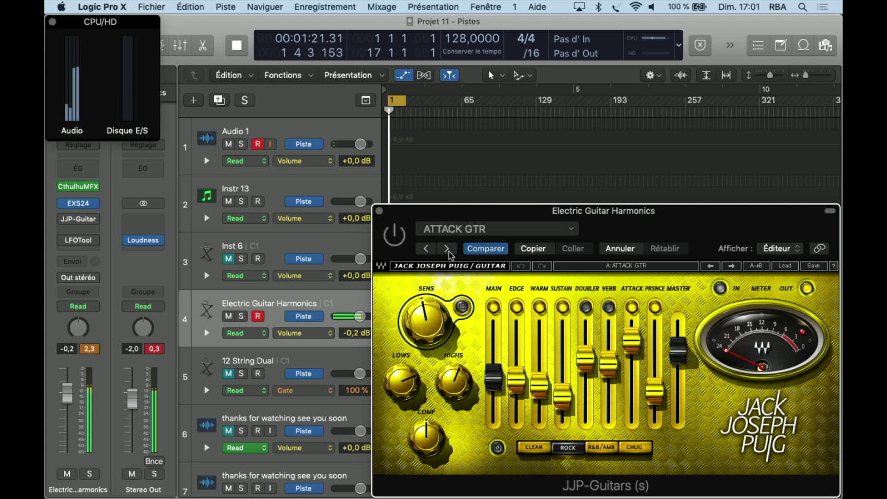
left_click(394, 237)
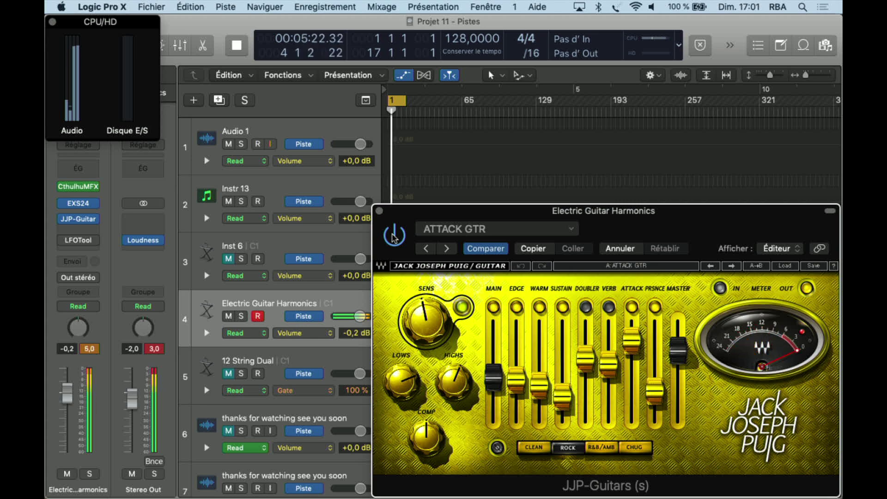
left_click(395, 237)
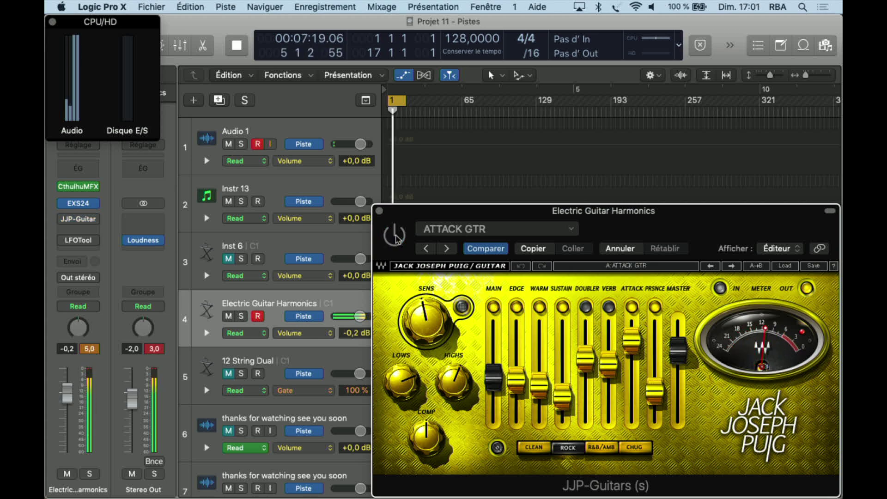
- Load the CAR preset and compare the guitar twice with the plug-in active and bypassed
left_click(446, 248)
left_click(397, 237)
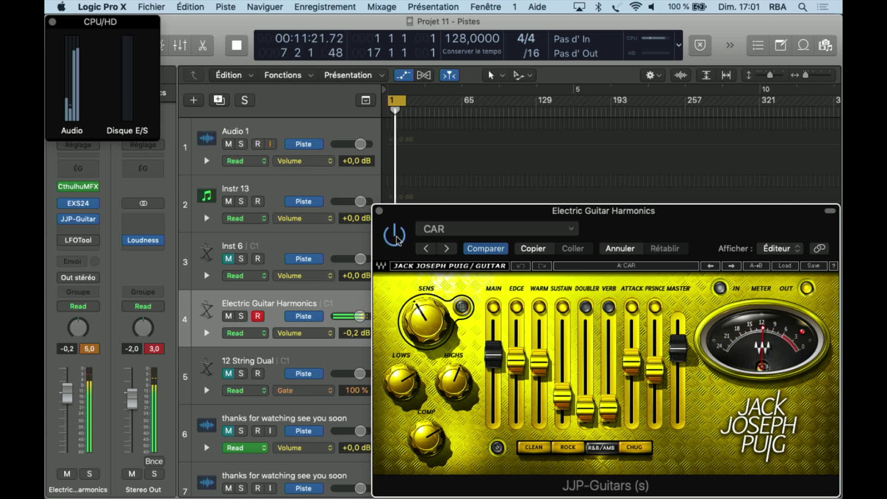
left_click(396, 237)
left_click(396, 236)
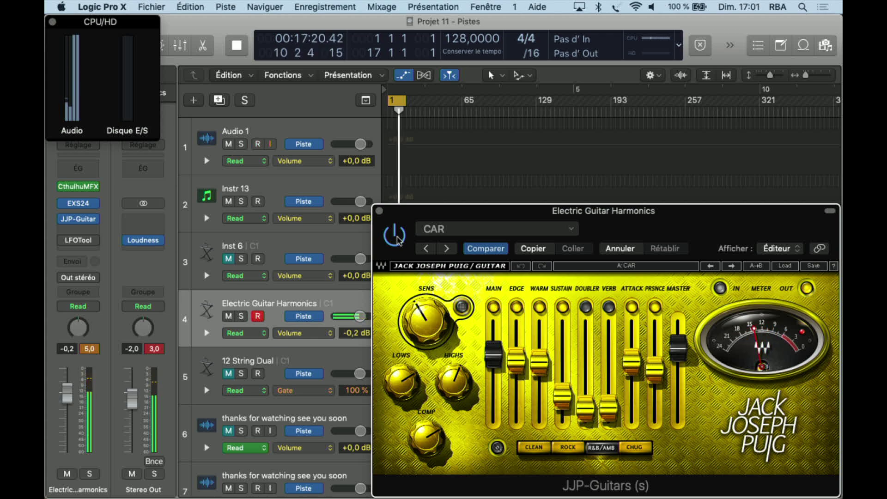
left_click(396, 235)
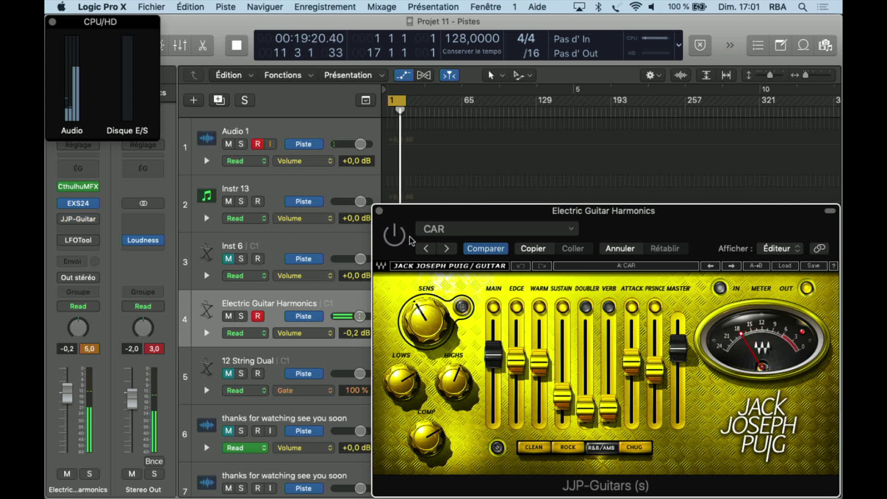
- Audition the MELLOBAR GTR and MELLOBAR ATTACK presets with the plug-in active, leaving it bypassed at the end
left_click(447, 249)
left_click(396, 235)
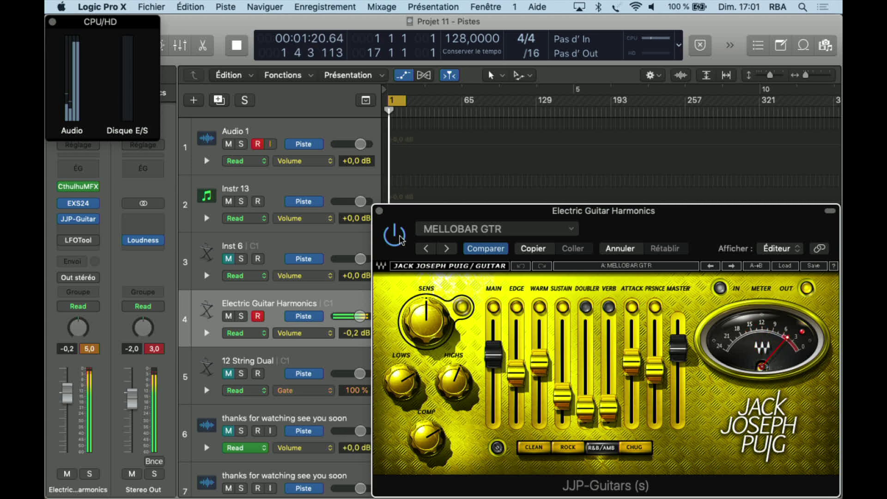
left_click(448, 249)
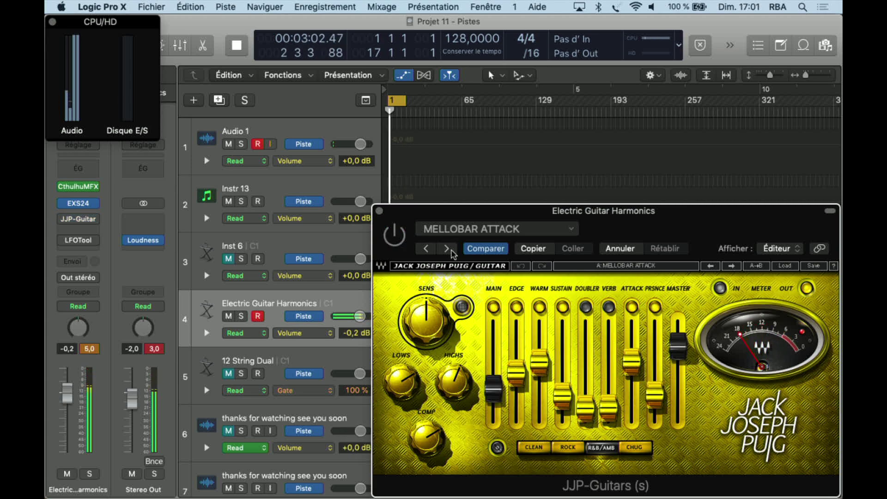
left_click(393, 242)
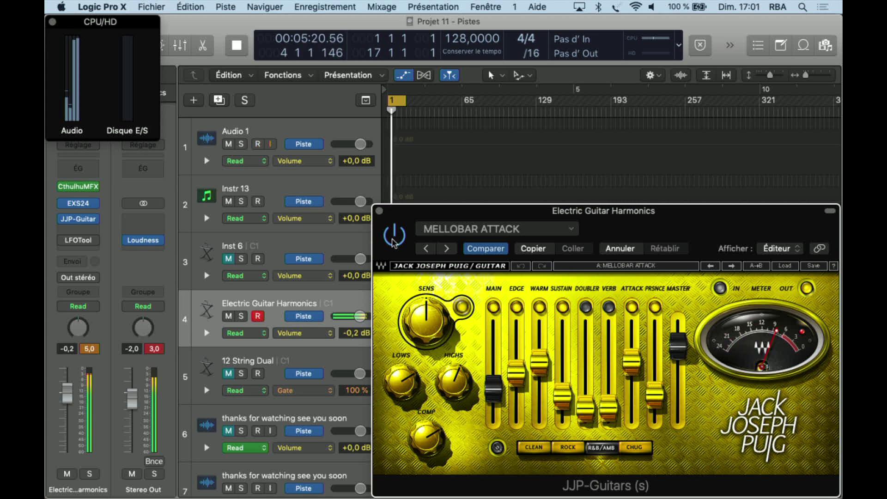
left_click(393, 242)
- Audition the ROCK GTR 2 and CLEAN GTR presets, switching the plug-in between bypassed and active
key("]")
left_click(393, 236)
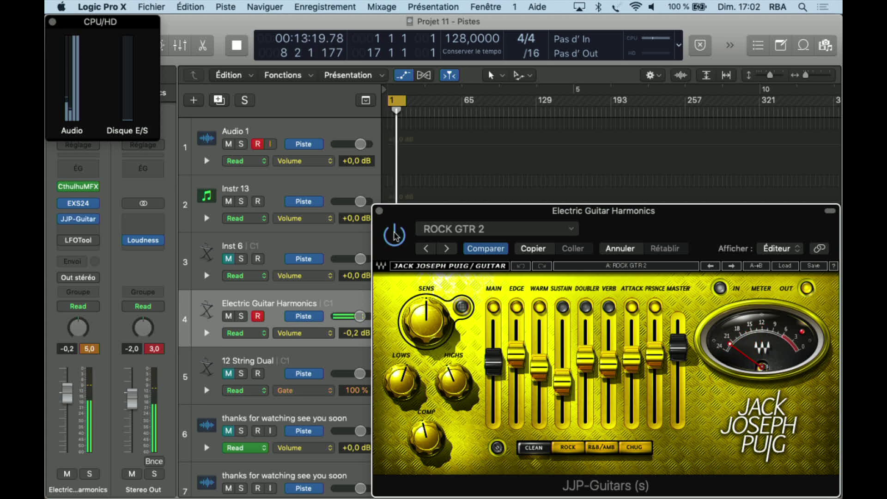
left_click(395, 237)
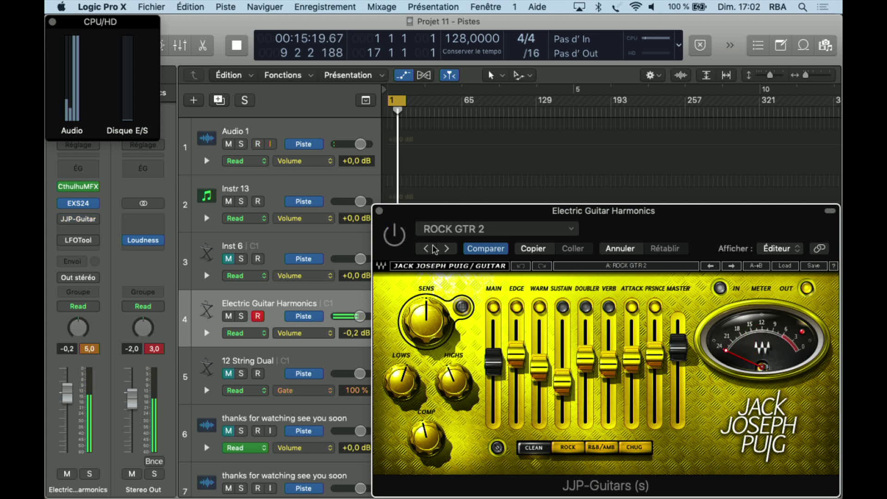
left_click(447, 249)
left_click(396, 236)
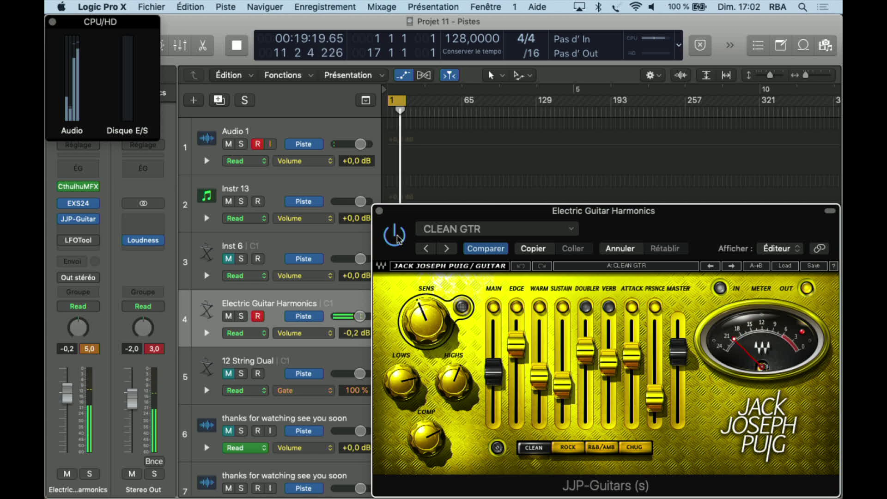
- Turn off input monitoring and record-enable on Audio 1, and load the CLEAN GTR 2 preset with JJP-Guitars active
left_click(271, 143)
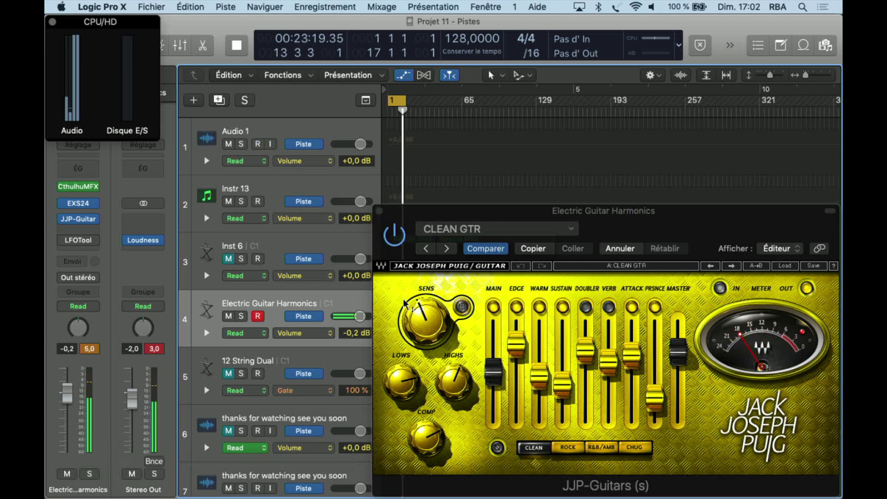
left_click(395, 236)
key("Return")
left_click(399, 244)
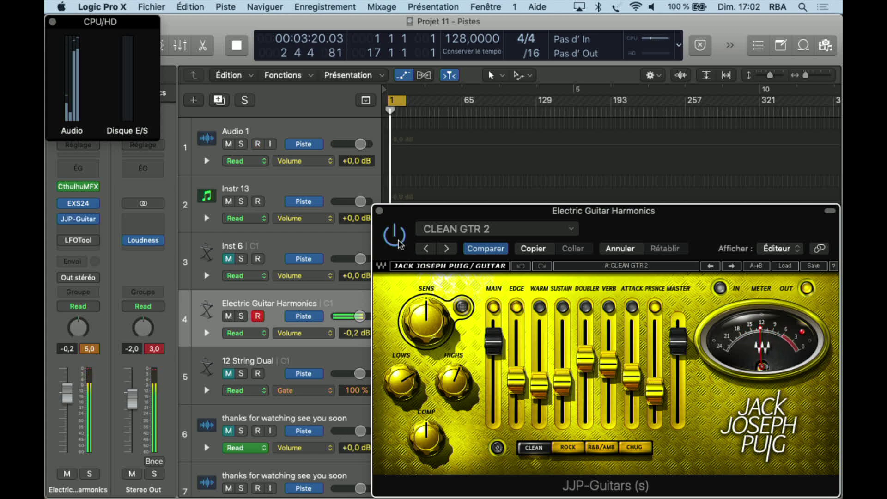
- Bypass the CLEAN GTR 2 preset, and compare the LOST IN GTR and SPW GTR presets with the plug-in active and bypassed
left_click(398, 240)
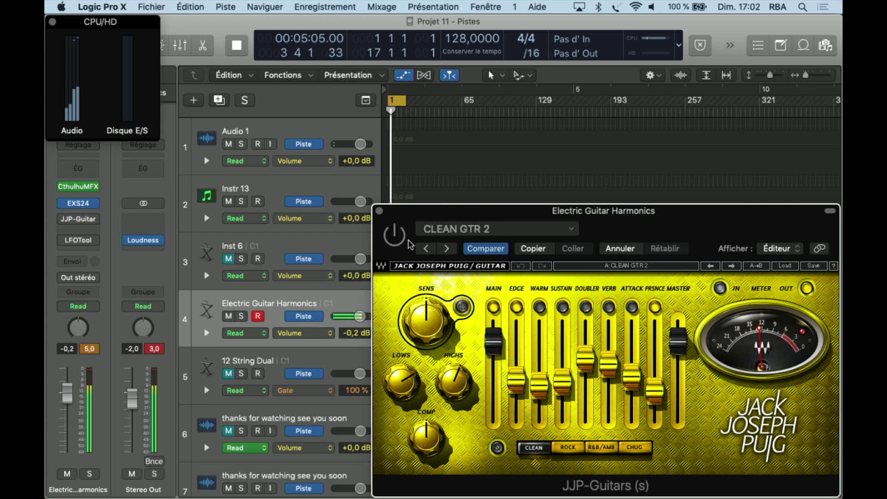
left_click(446, 248)
left_click(400, 241)
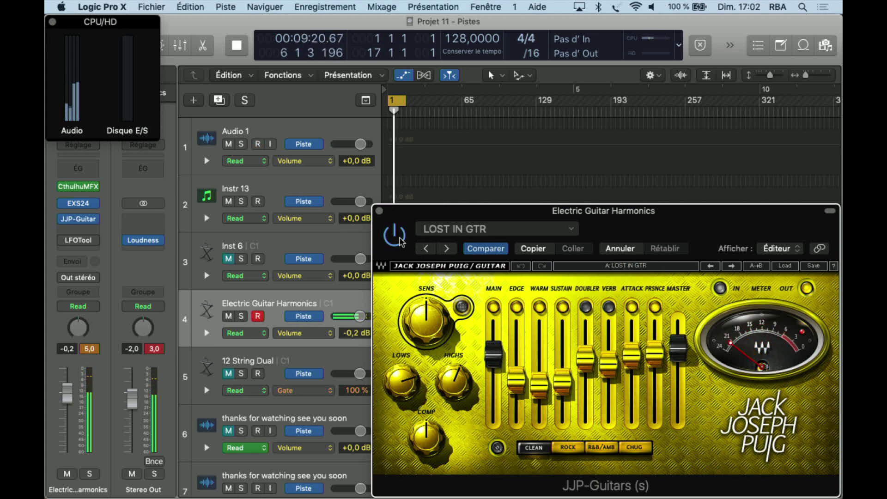
left_click(399, 241)
left_click(446, 248)
left_click(392, 243)
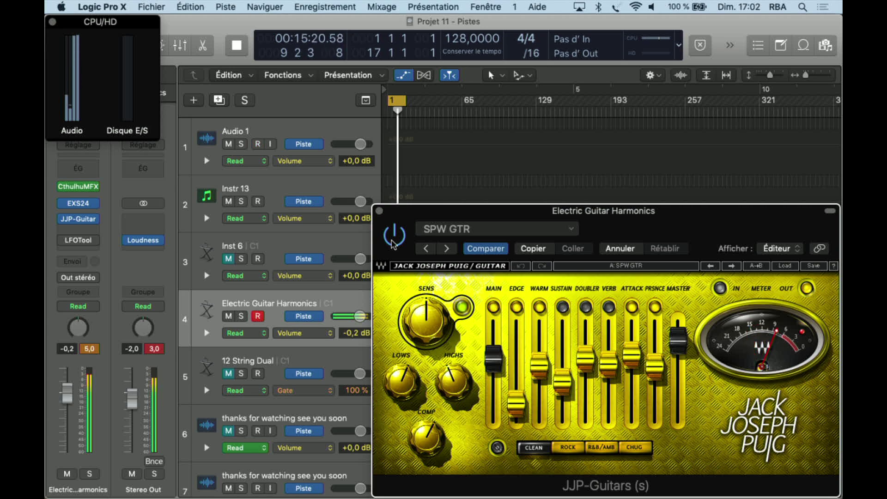
left_click(392, 243)
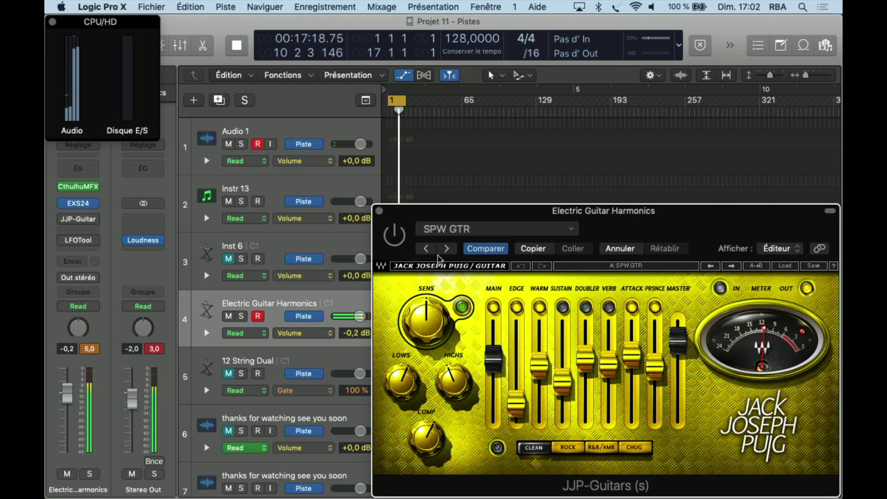
- Compare the JM GTR preset with the plug-in active and bypassed, and load Full Reset with the plug-in active
left_click(449, 251)
left_click(396, 241)
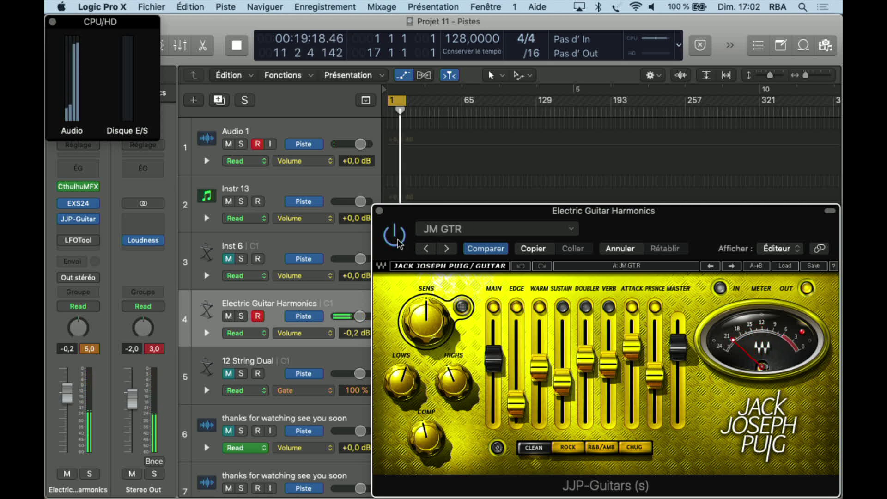
left_click(397, 242)
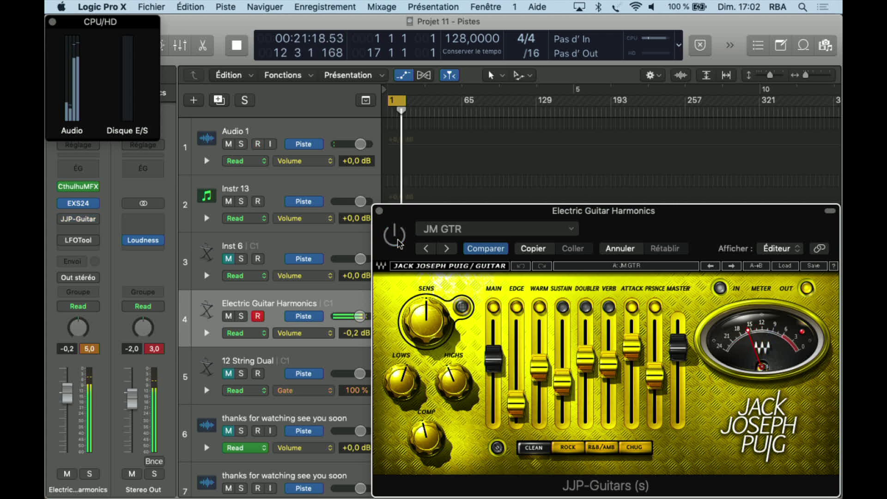
left_click(448, 249)
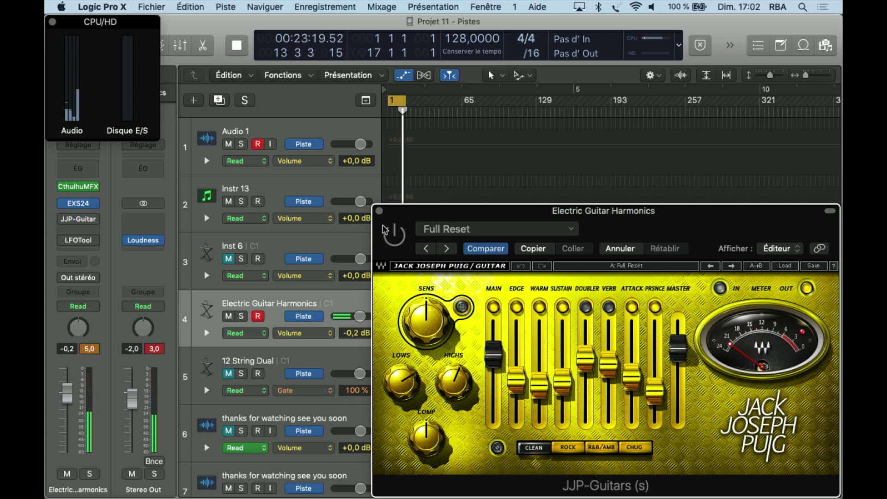
left_click(393, 236)
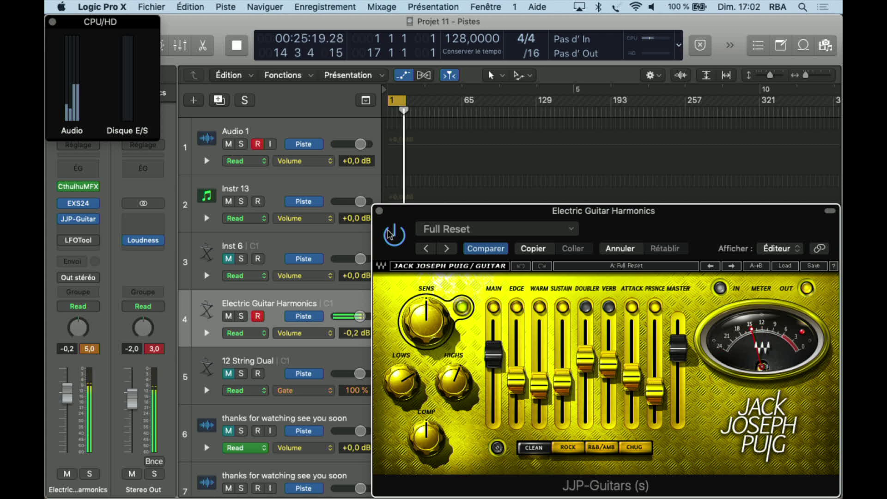
- Turn on input monitoring and record-enable on the Audio 1 track
left_click(272, 144)
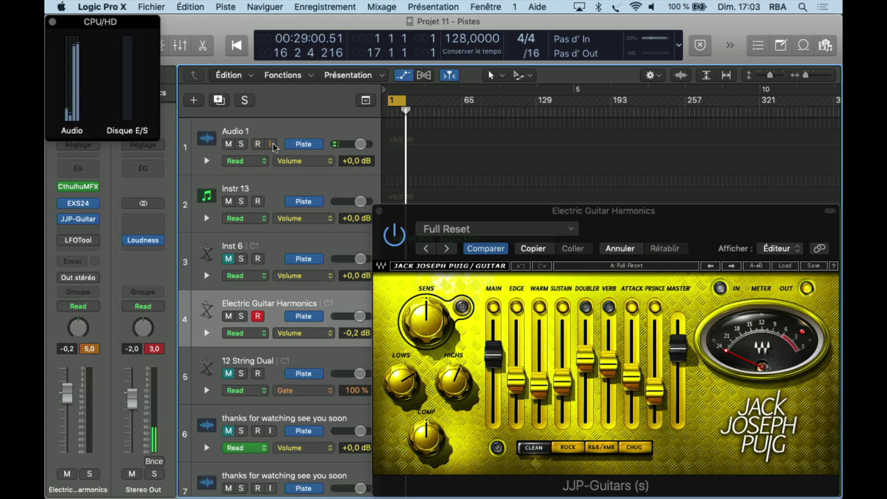
key("ctrl+r")
key("ctrl+r")
key("ctrl+r")
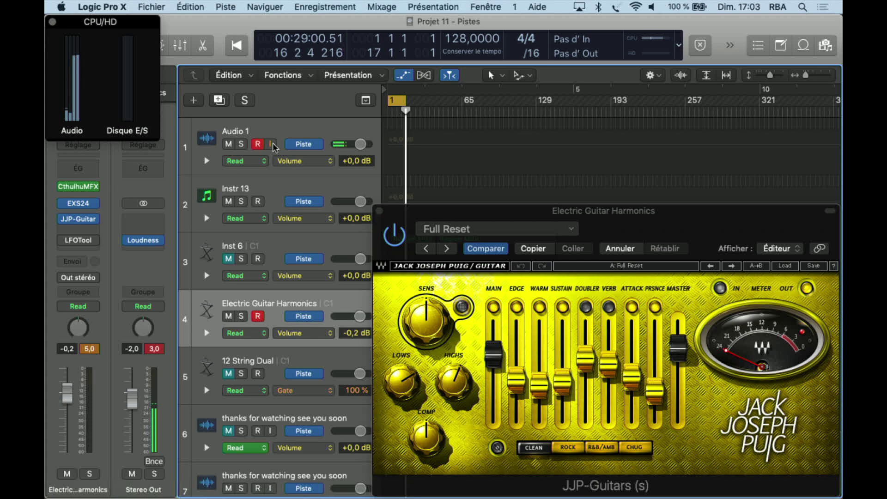